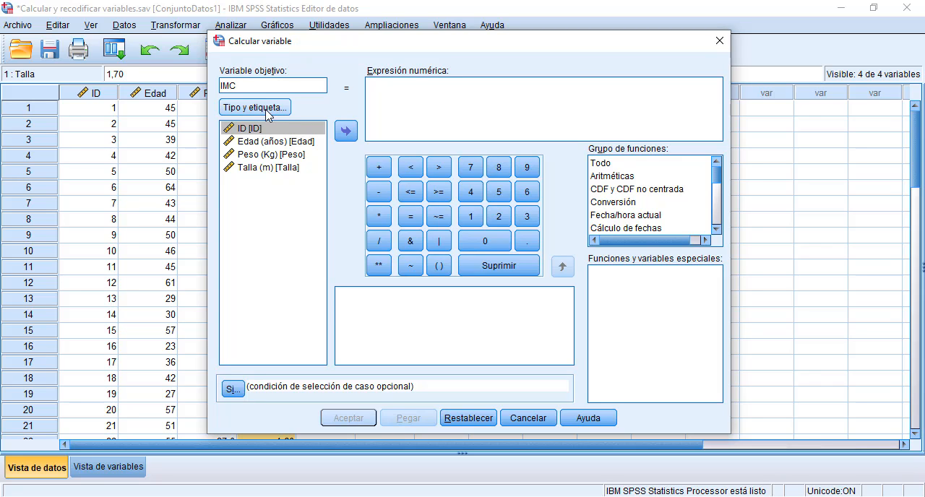
# Step: Give the target variable IMC the label "Índice de masa corporal", keeping the numeric type
pyautogui.click(274, 112)
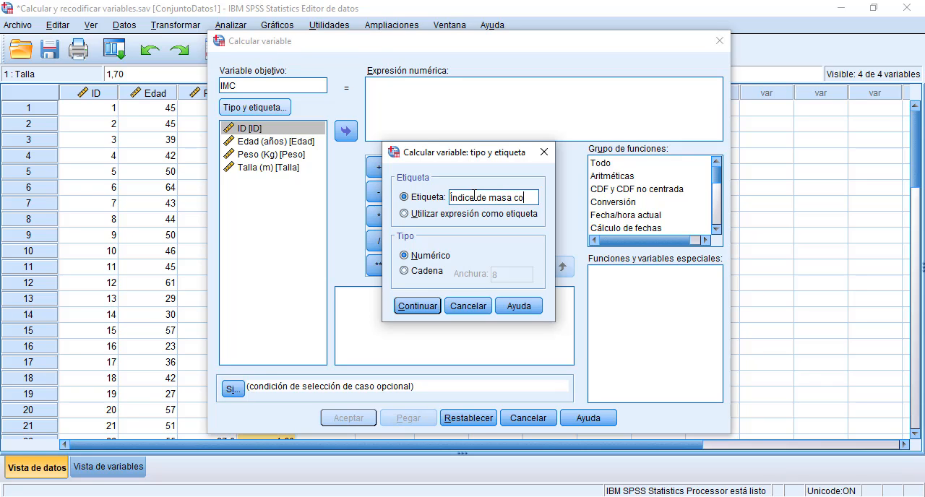
pyautogui.write('oral')
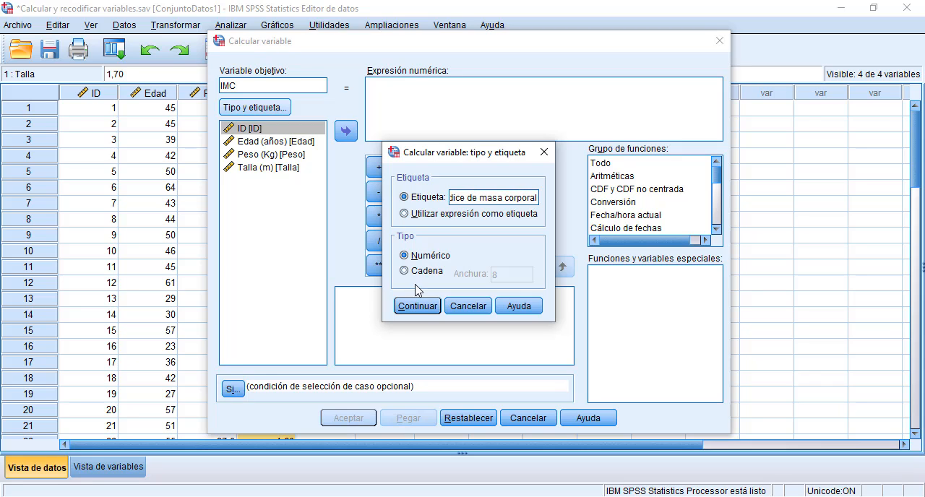
pyautogui.click(417, 306)
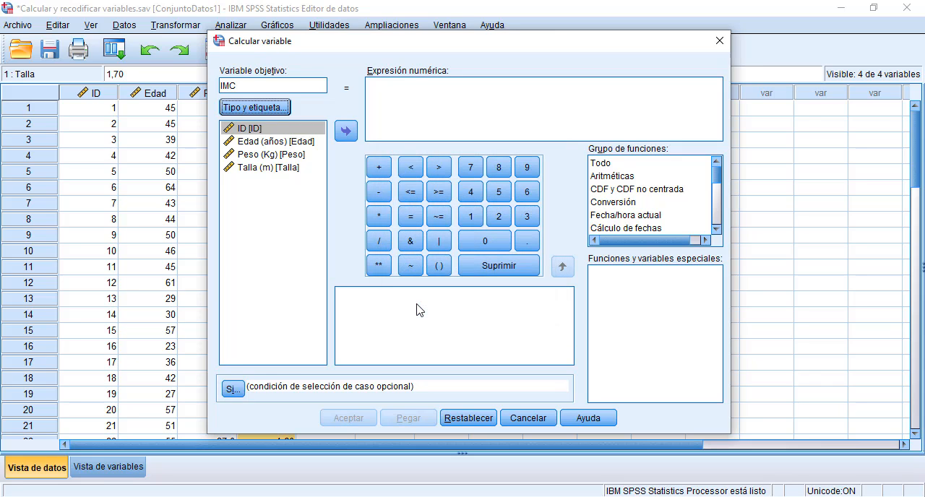
# Step: Compute IMC with the numeric expression Peso / (Talla * Talla)
pyautogui.click(408, 94)
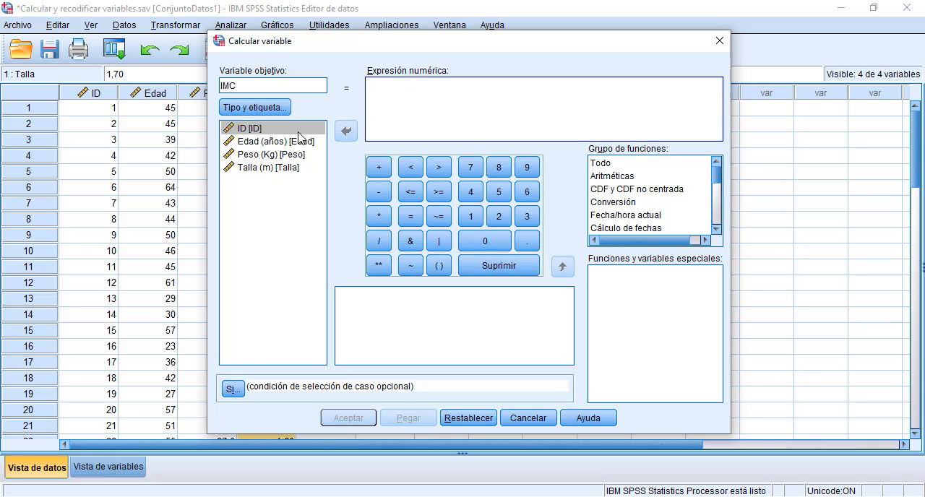
pyautogui.click(265, 155)
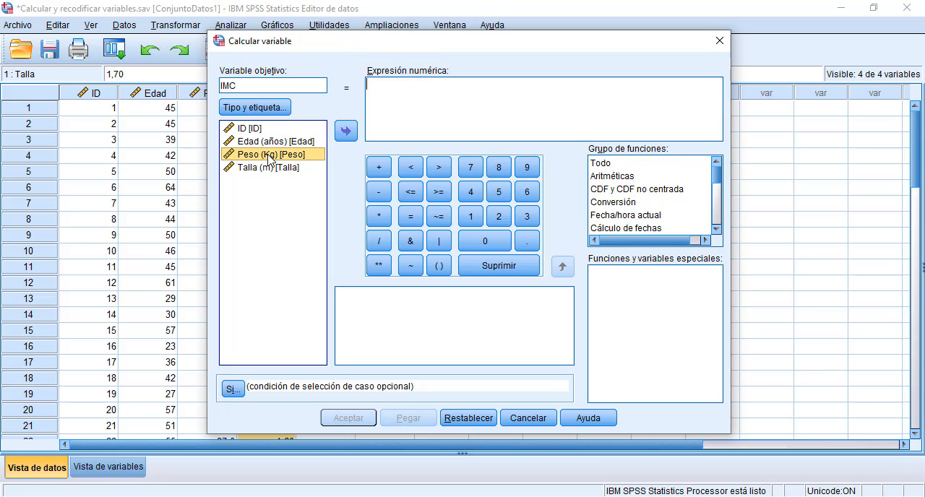
pyautogui.click(346, 131)
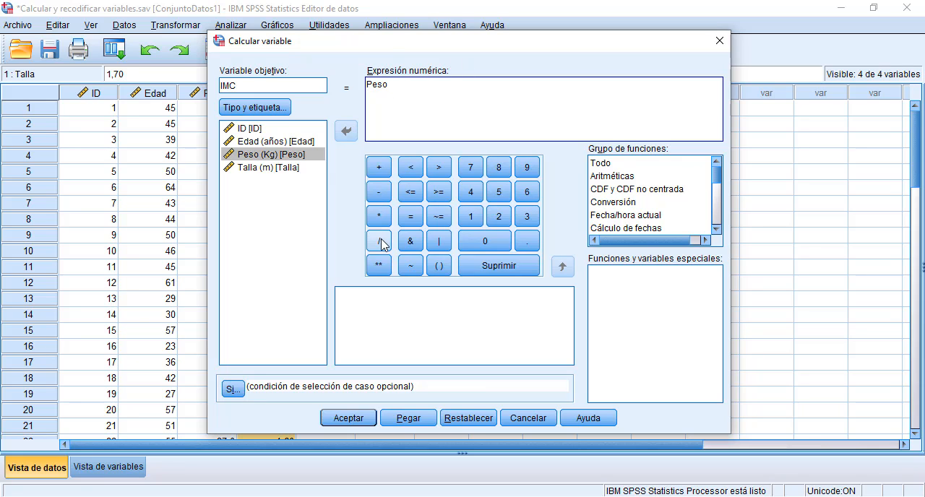
pyautogui.click(439, 266)
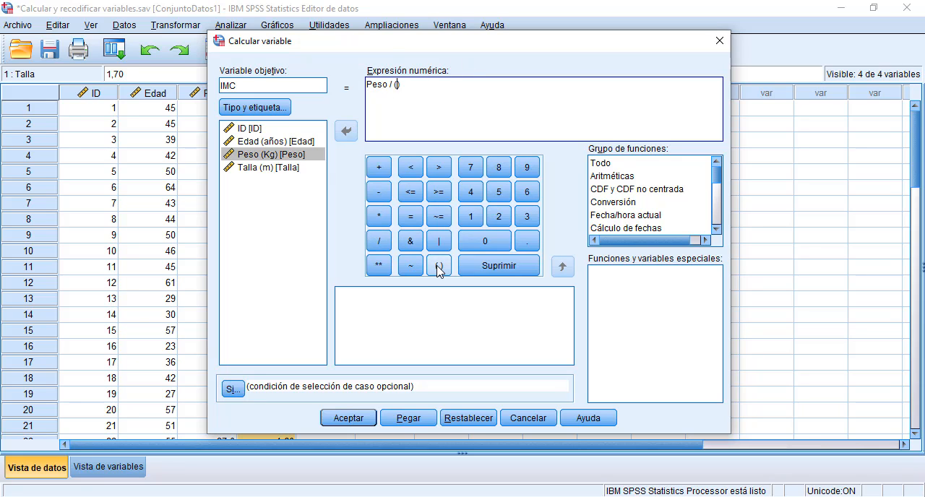
pyautogui.doubleClick(288, 168)
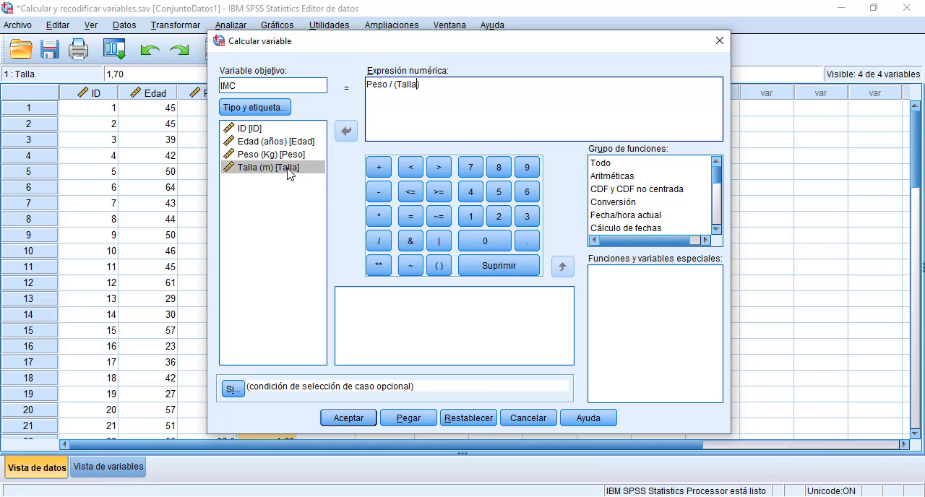
pyautogui.click(378, 216)
pyautogui.doubleClick(302, 174)
pyautogui.click(344, 419)
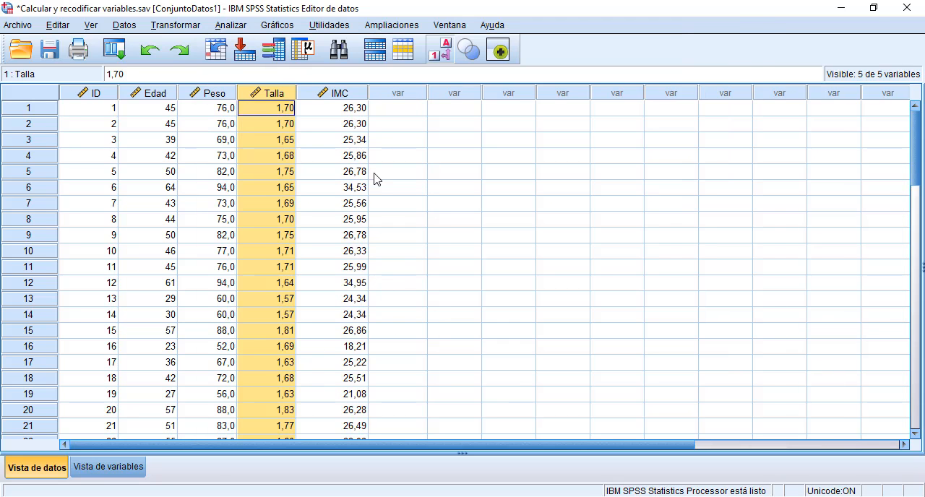
# Step: Examine the Peso, Talla and IMC columns and the presentation slide listing the IMC ranges for each nutritional status
pyautogui.click(343, 94)
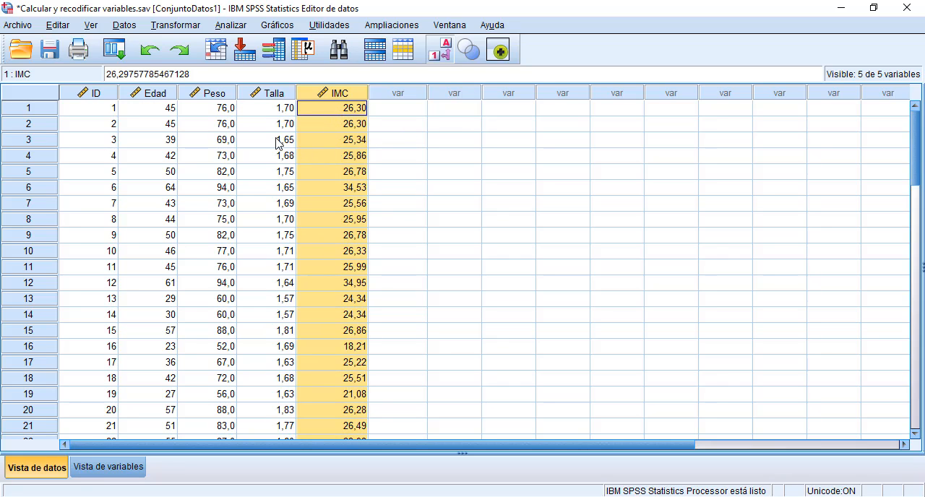
pyautogui.click(215, 97)
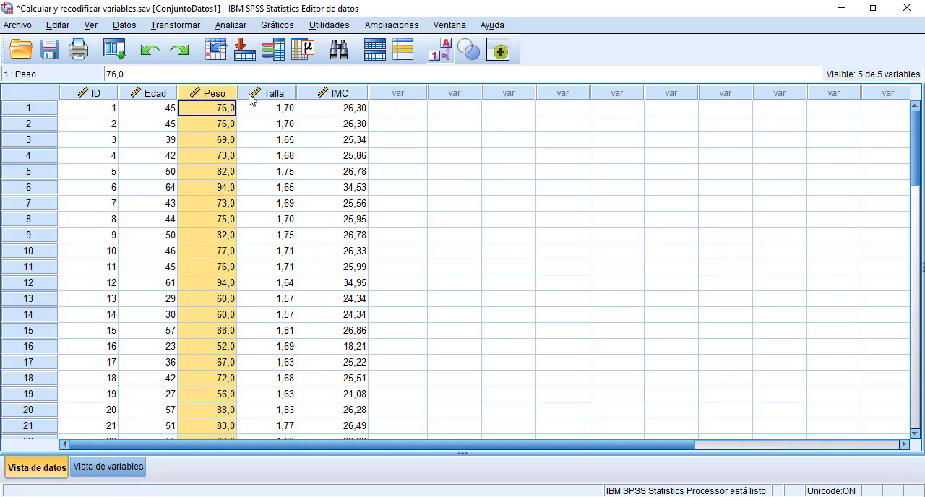
pyautogui.click(258, 96)
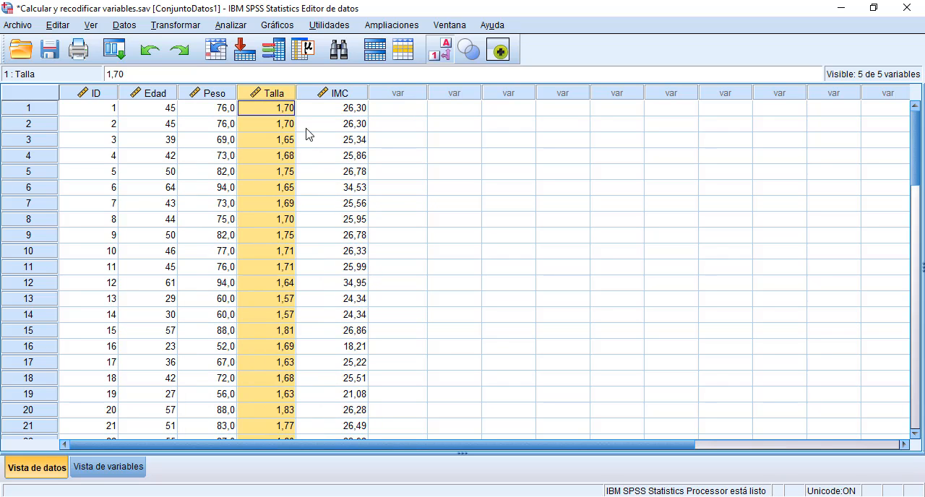
pyautogui.click(213, 99)
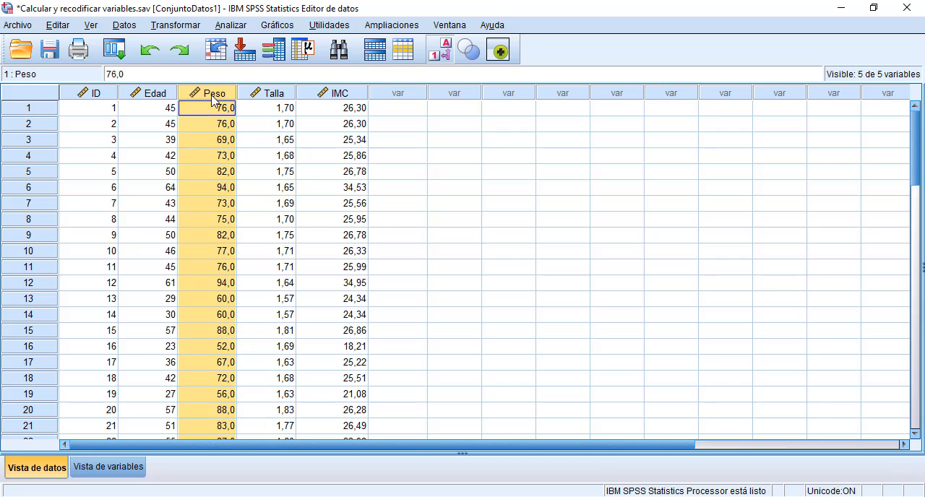
pyautogui.click(264, 98)
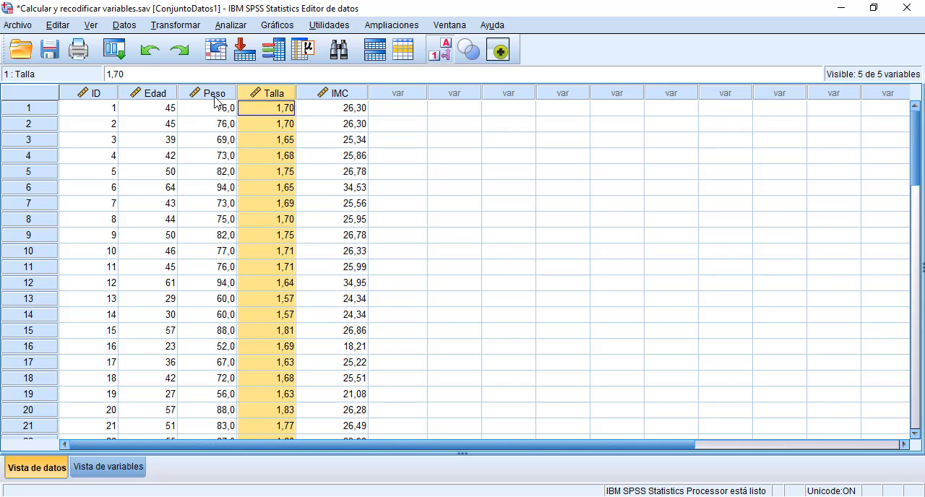
pyautogui.click(338, 98)
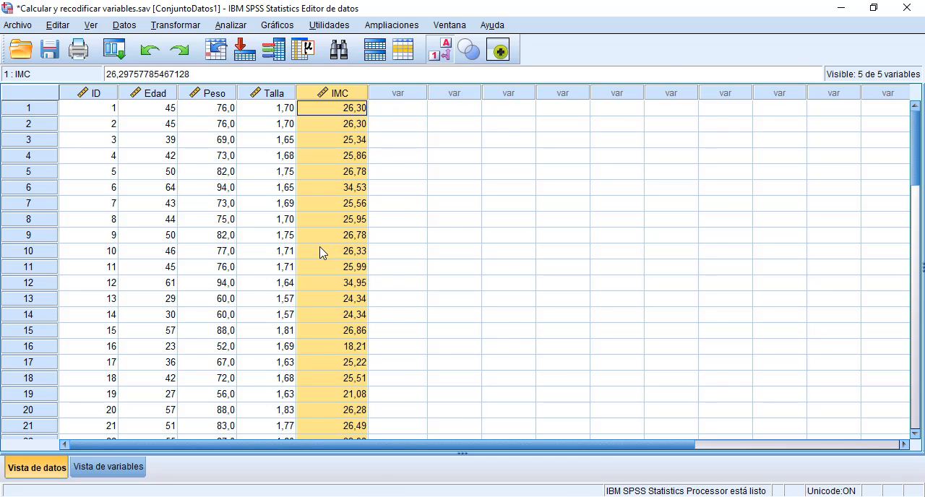
pyautogui.hotkey('alt', 'Tab')
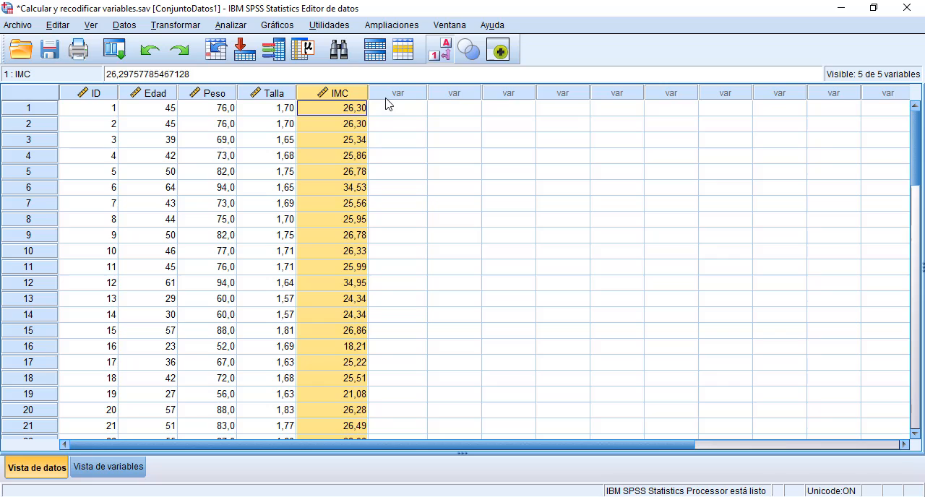
pyautogui.click(386, 108)
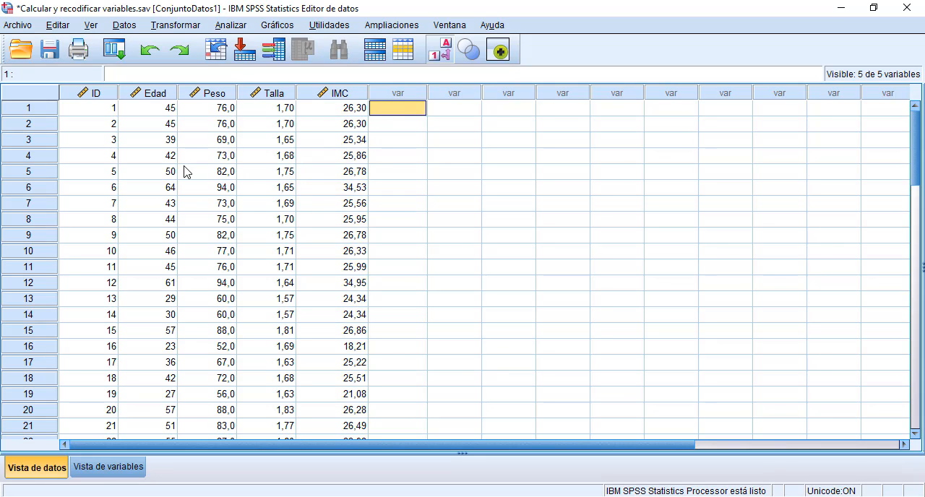
# Step: Set up a recode of IMC into a different variable named Nutricional with the label "Estado nutricional"
pyautogui.click(178, 26)
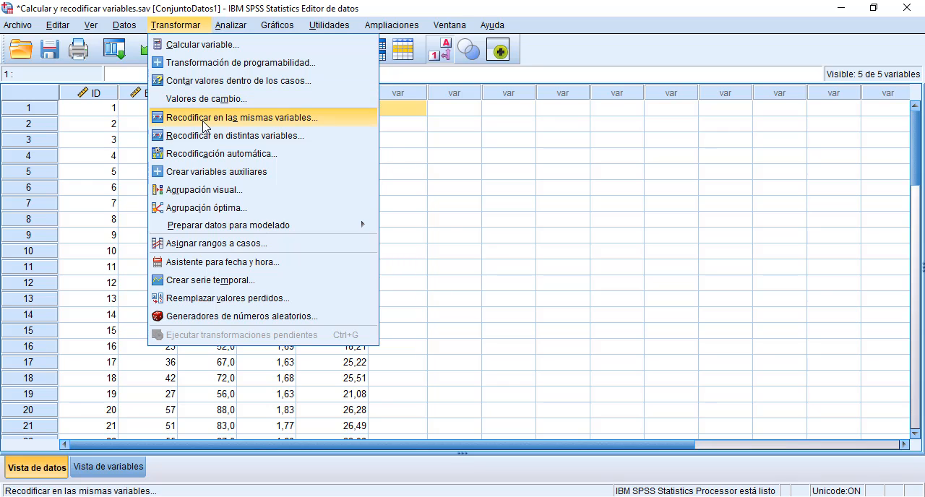
pyautogui.click(302, 141)
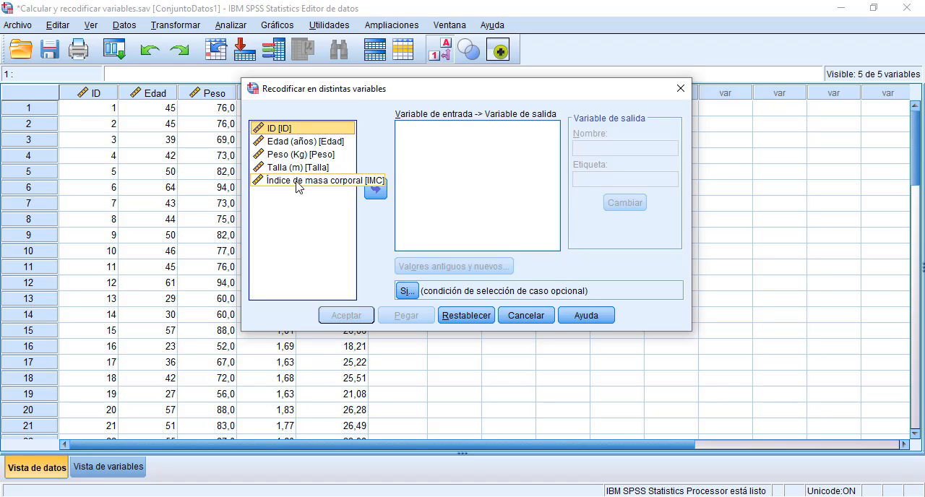
pyautogui.click(298, 186)
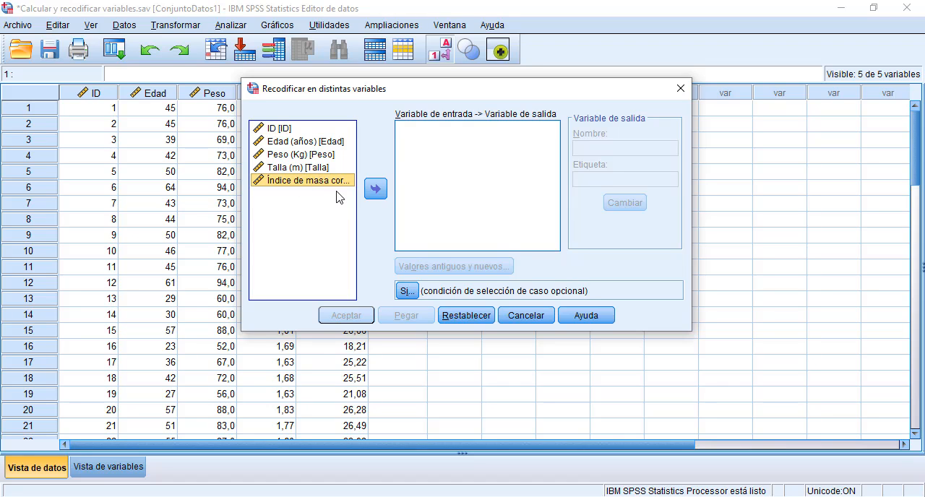
pyautogui.click(376, 191)
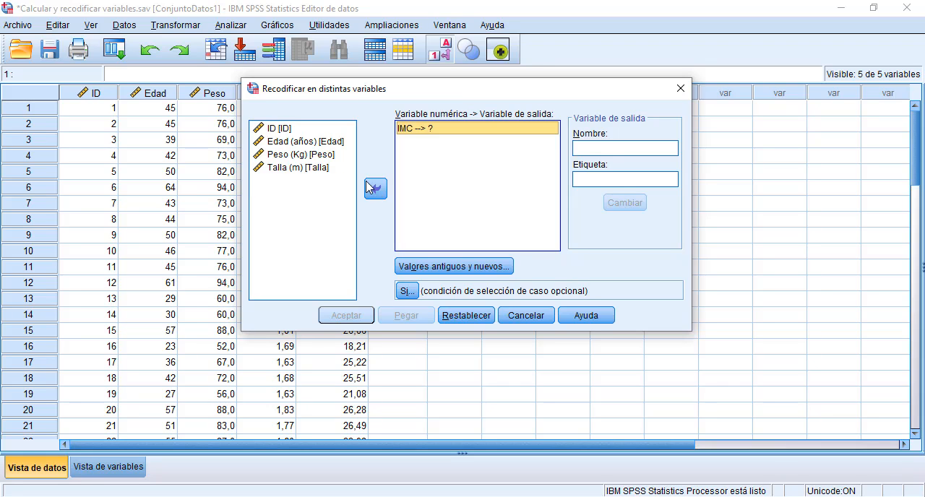
pyautogui.click(587, 148)
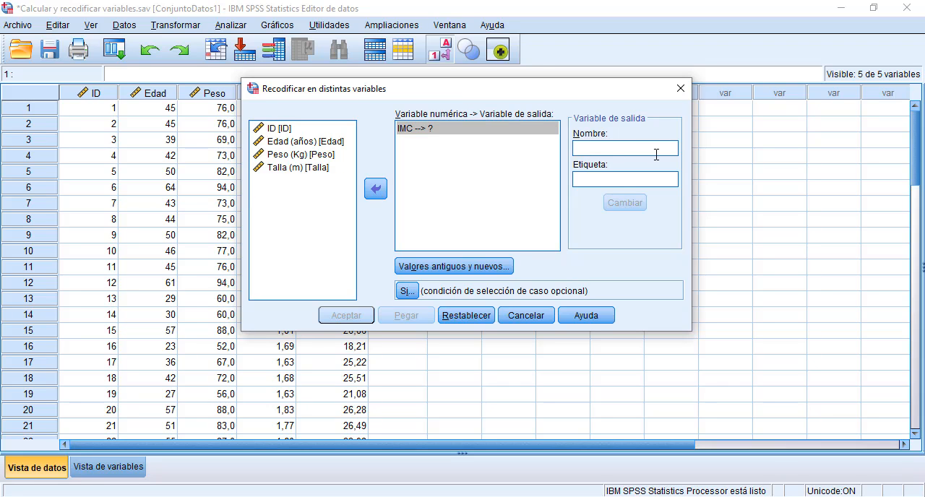
pyautogui.write('Nutricional')
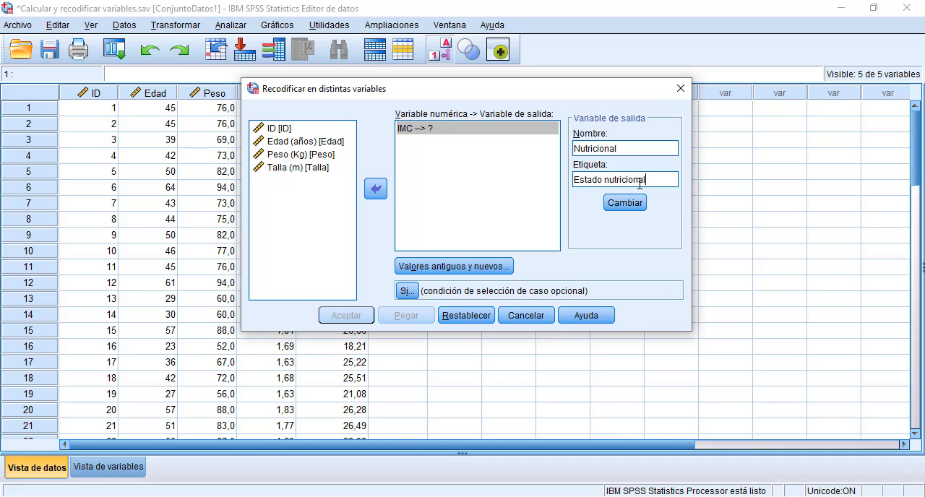
pyautogui.click(625, 204)
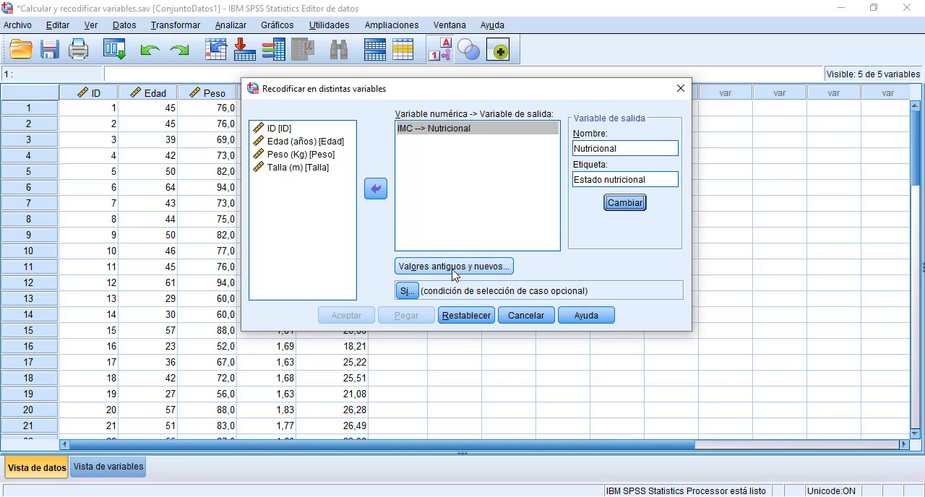
# Step: Add an old-to-new value rule recoding the lowest value through 18,5 as 1
pyautogui.click(489, 273)
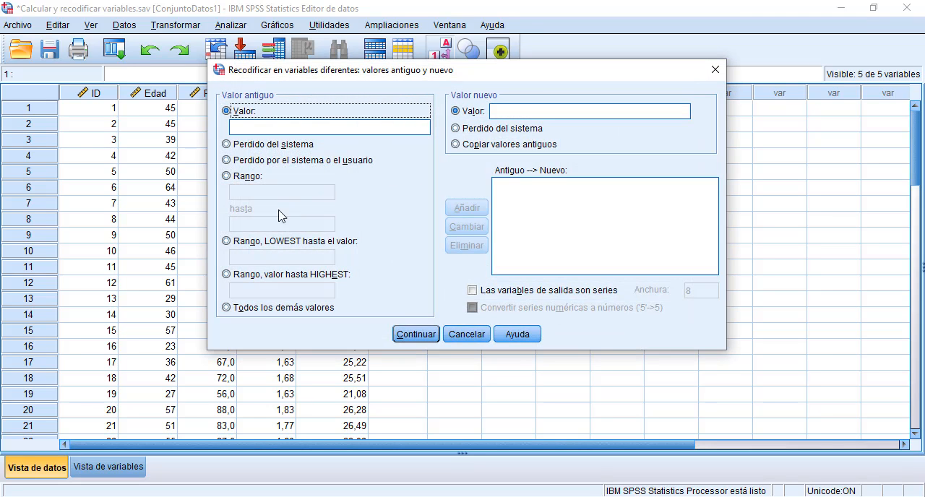
pyautogui.click(227, 243)
pyautogui.click(261, 259)
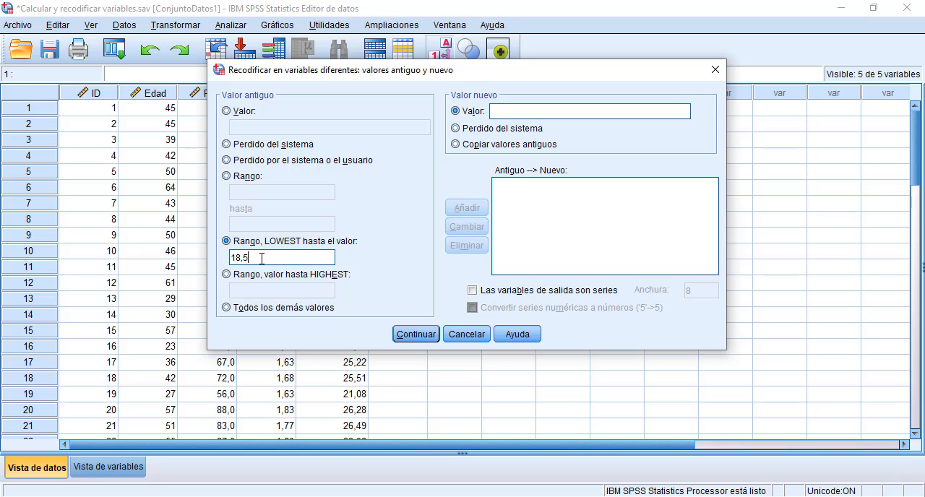
pyautogui.write('1')
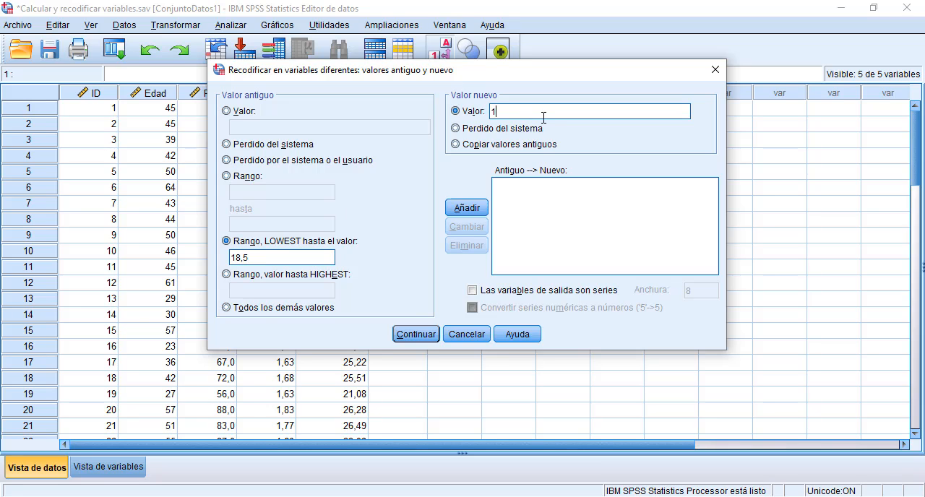
pyautogui.click(477, 209)
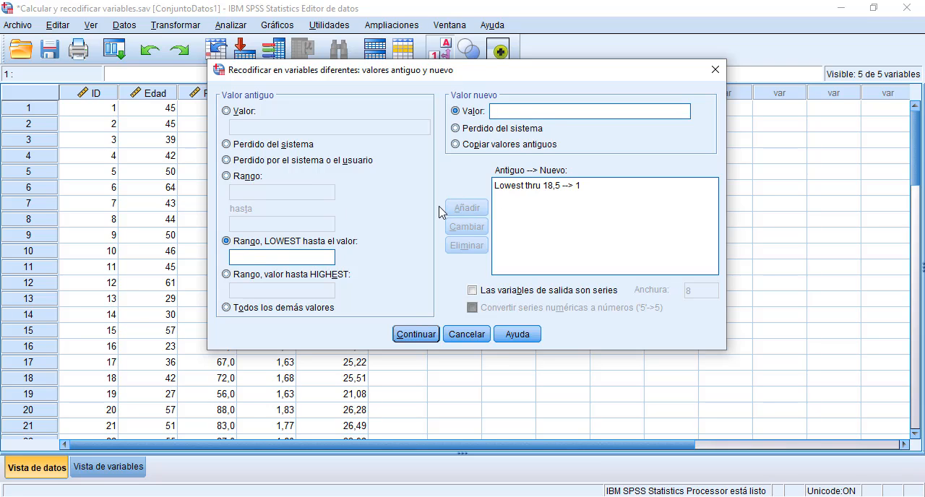
# Step: Add range rules recoding 18,5 through 25 as 2, 25 through 30 as 3, and 30 through 40 as 4
pyautogui.click(233, 177)
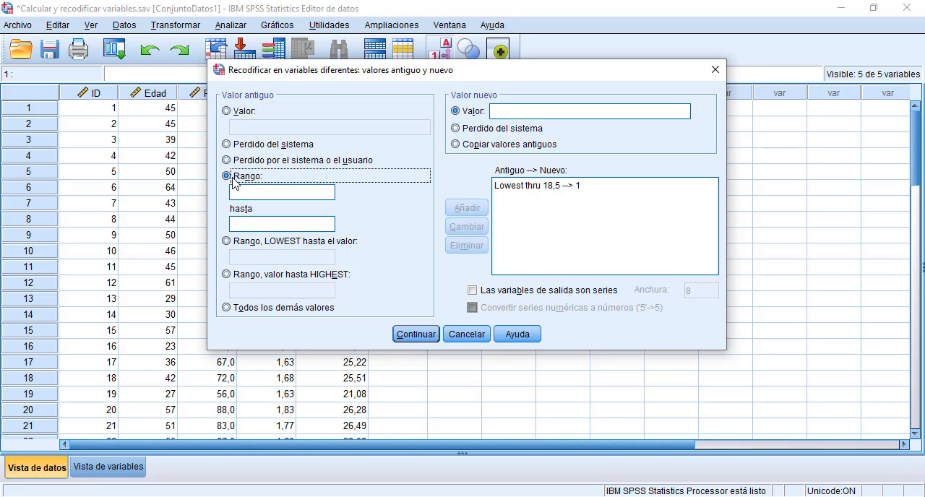
pyautogui.click(250, 191)
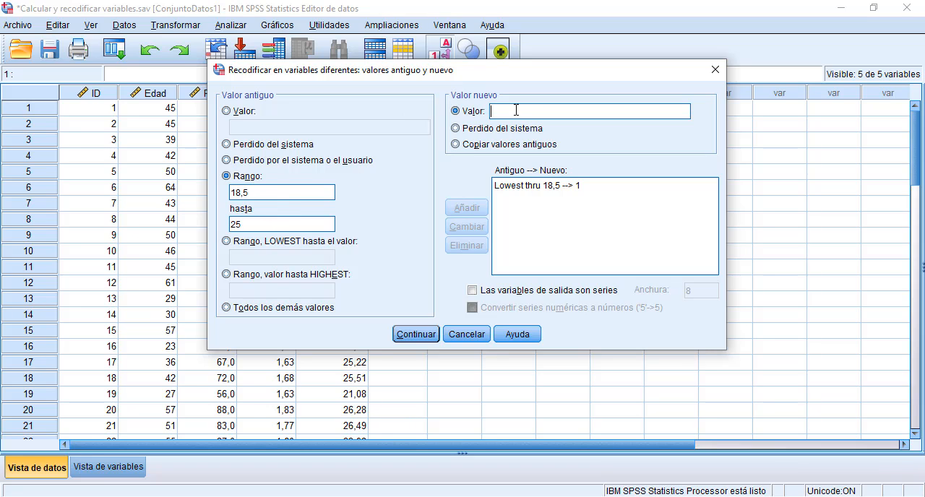
pyautogui.write('2')
pyautogui.click(468, 209)
pyautogui.write('3')
pyautogui.click(468, 207)
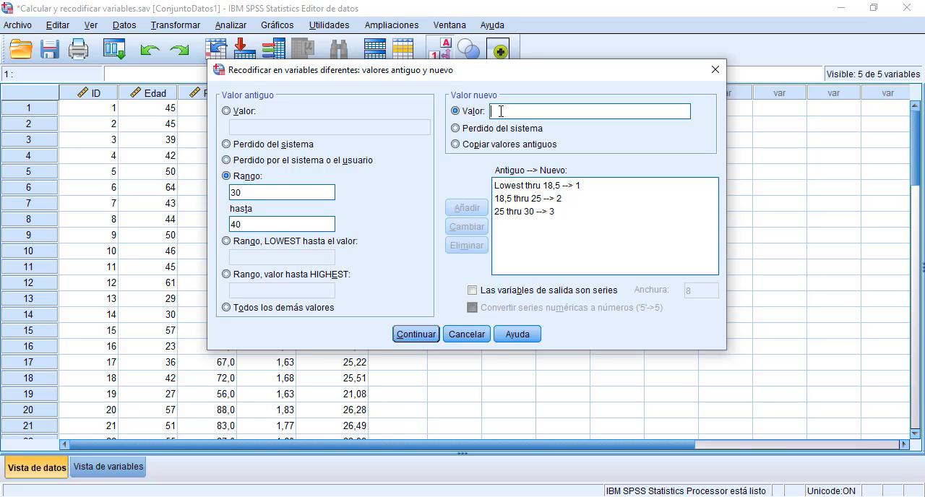
pyautogui.write('4')
pyautogui.click(466, 208)
# Step: Add a rule recoding 40 through the highest value as 5, and run the recode into Nutricional
pyautogui.click(227, 275)
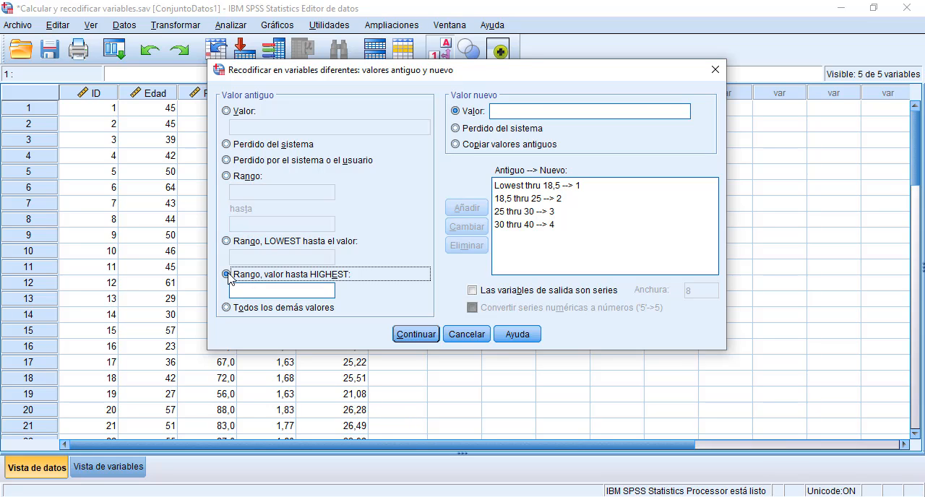
pyautogui.click(247, 288)
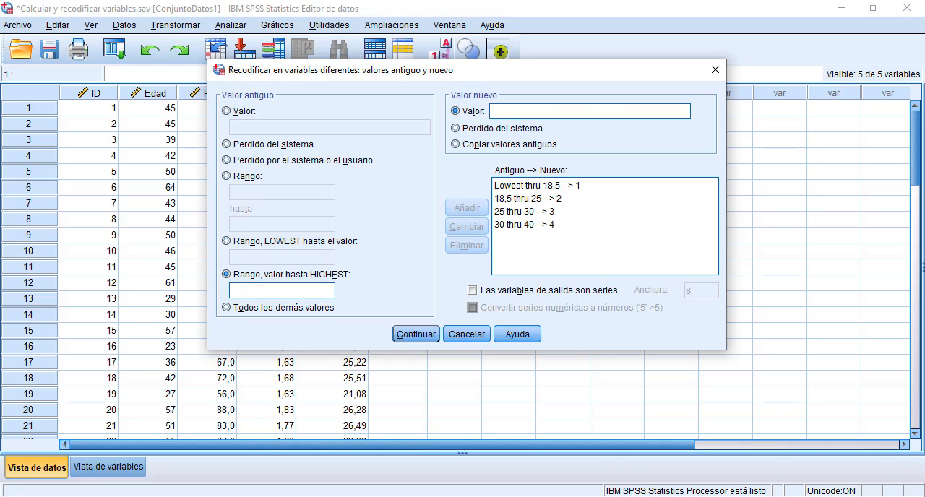
pyautogui.click(543, 112)
pyautogui.write('5')
pyautogui.click(466, 208)
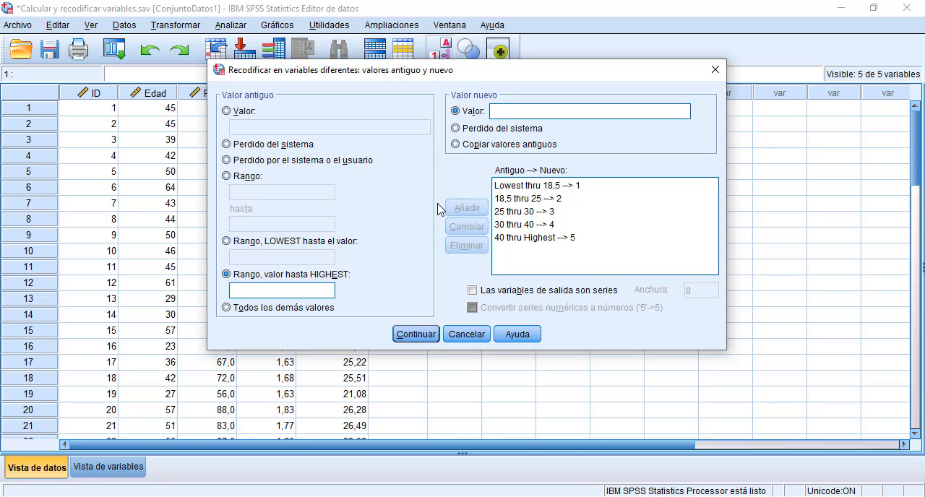
pyautogui.click(416, 335)
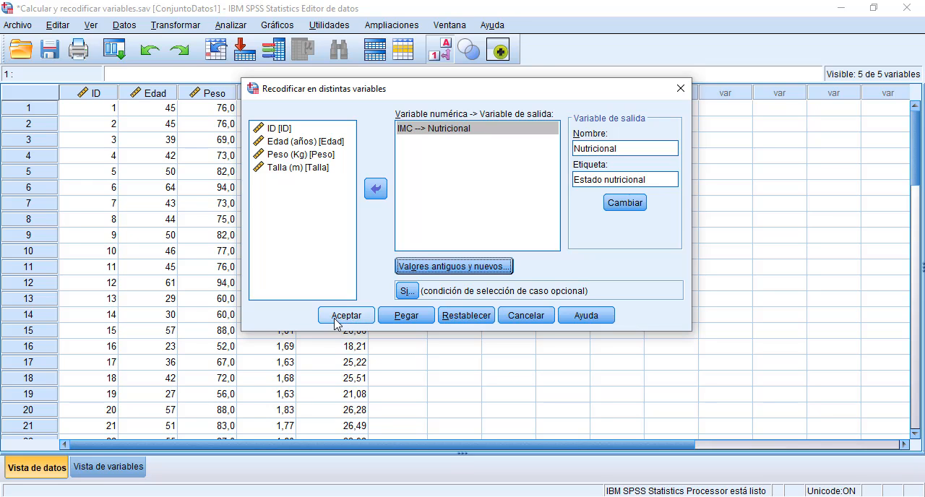
pyautogui.click(345, 316)
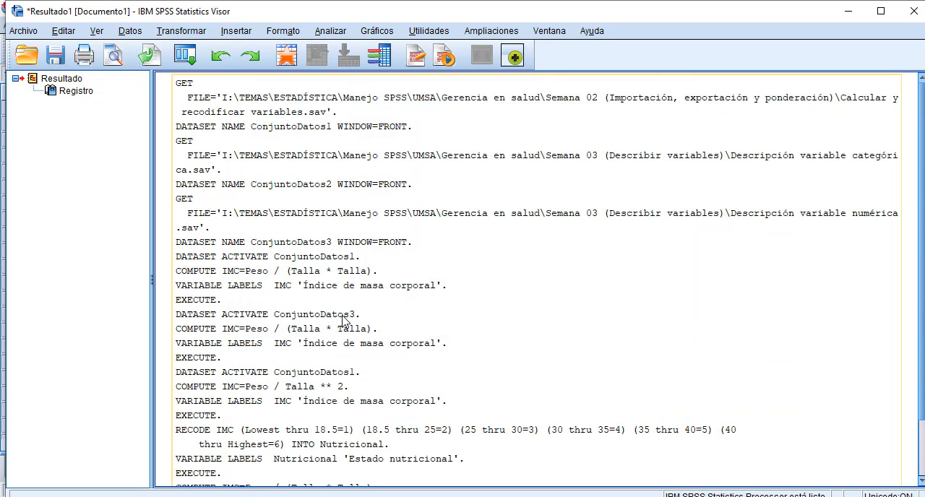
# Step: Return to the data editor and examine the recoded values in the Nutricional column
pyautogui.hotkey('alt', 'Tab')
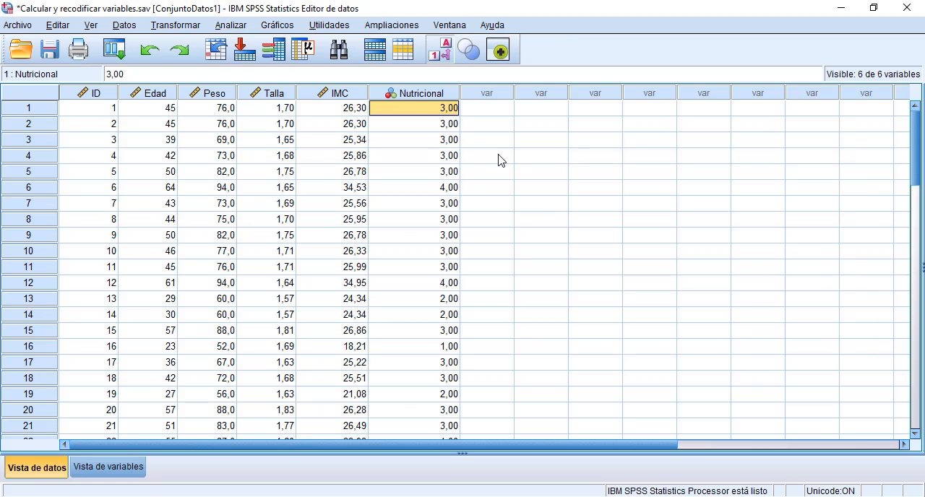
pyautogui.click(439, 98)
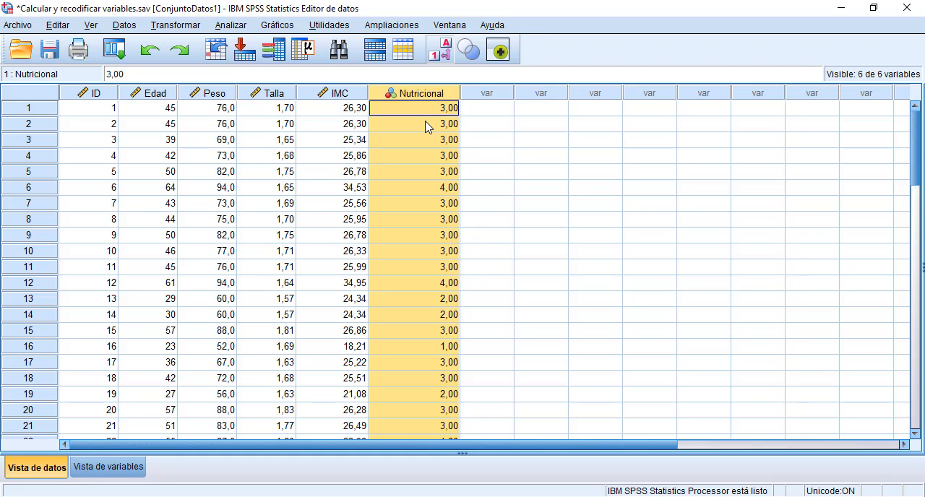
pyautogui.click(427, 126)
pyautogui.click(406, 159)
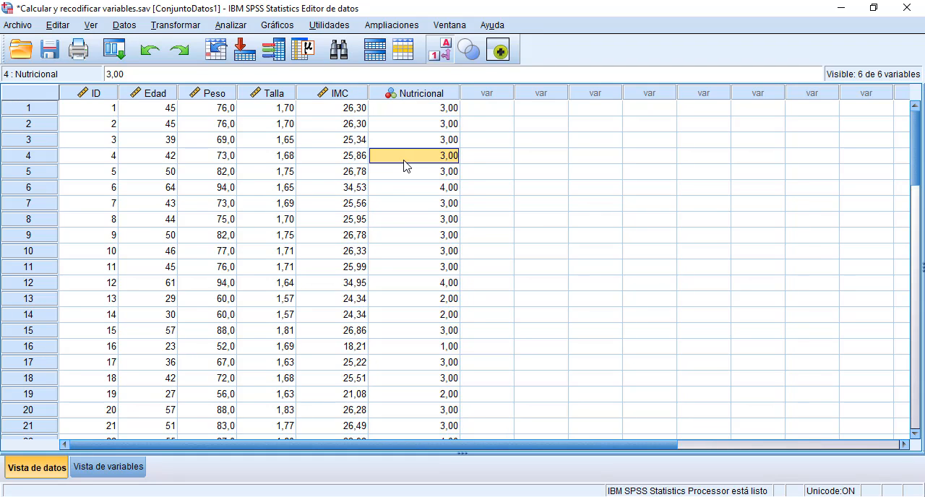
# Step: Show the variable definitions and widen the Etiqueta column so the full variable labels fit
pyautogui.click(112, 470)
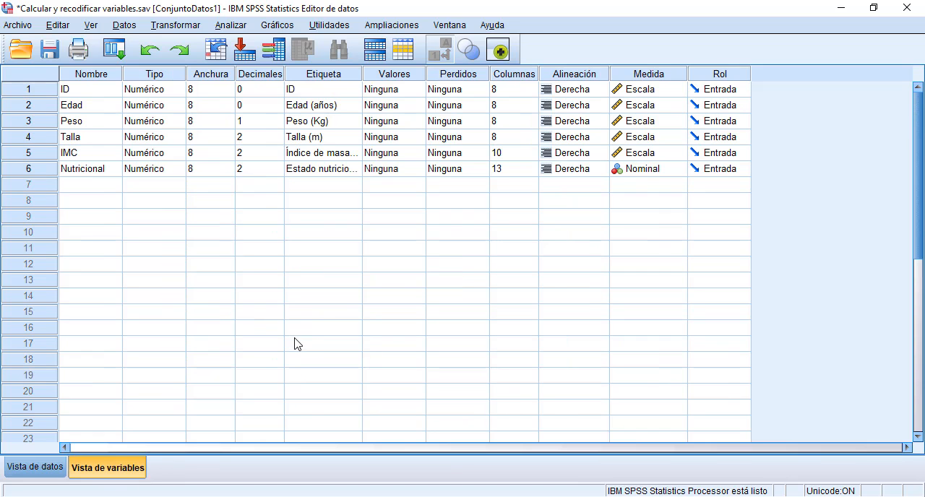
pyautogui.click(326, 170)
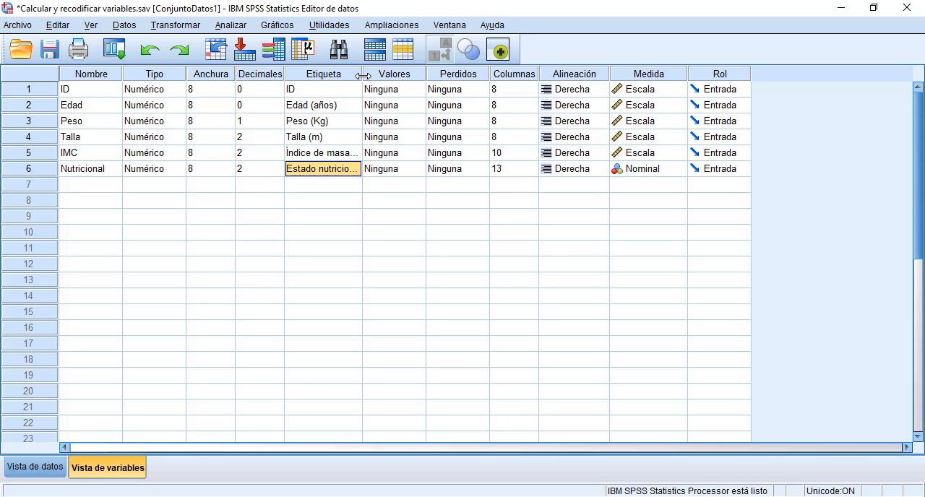
pyautogui.moveTo(362, 75); pyautogui.dragTo(388, 75)
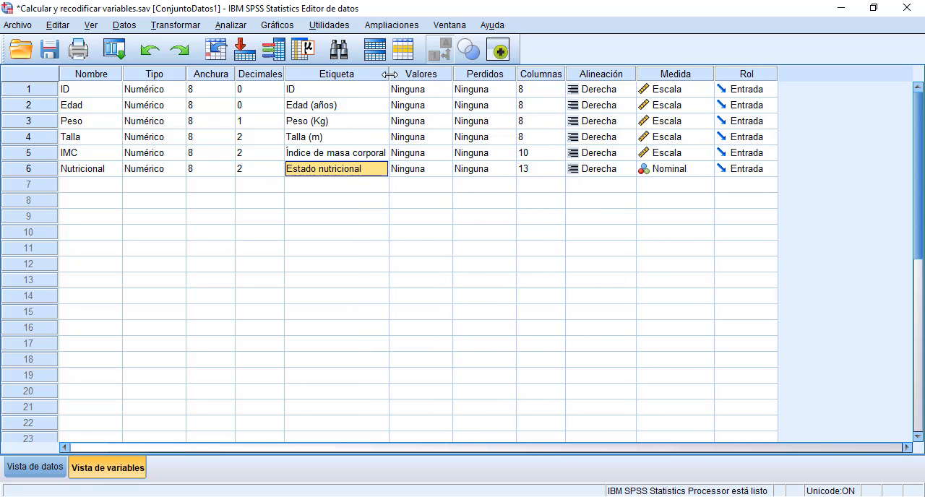
# Step: Open the value labels of Nutricional and add the label "Bajo peso" for value 1
pyautogui.click(434, 172)
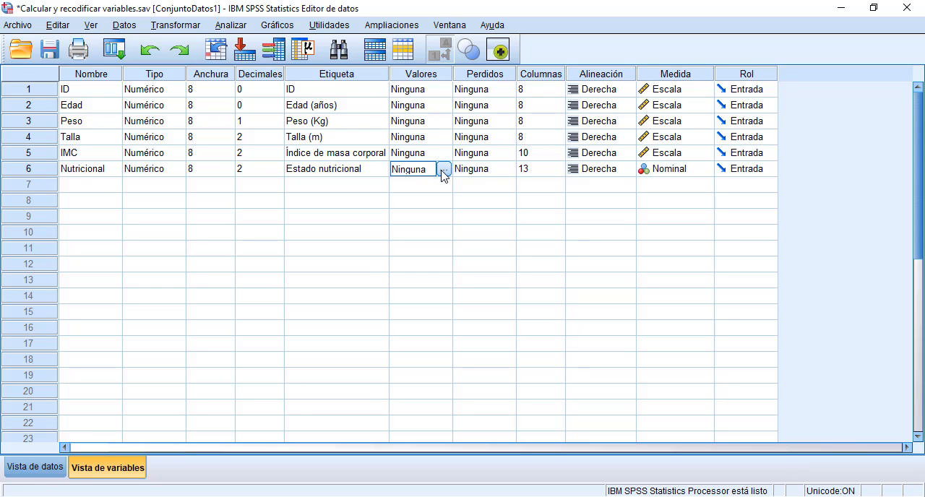
pyautogui.click(441, 74)
pyautogui.doubleClick(447, 173)
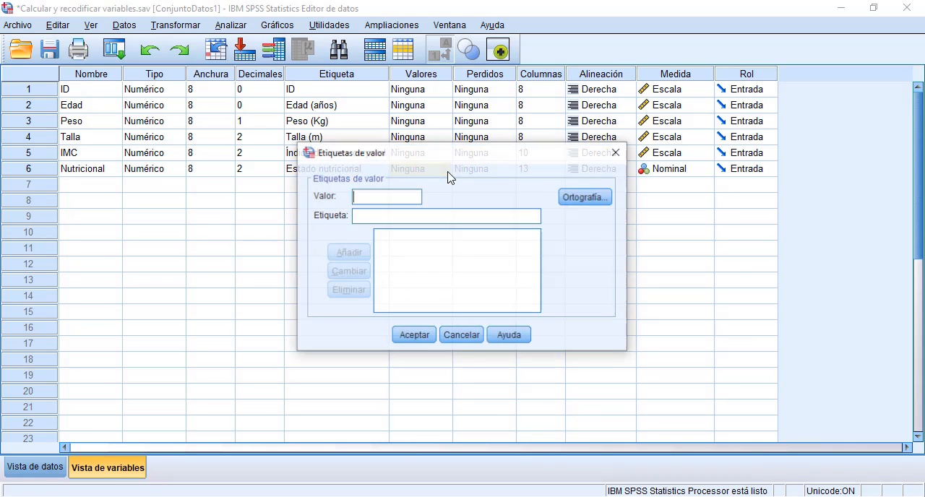
pyautogui.click(404, 215)
pyautogui.write('Bajo peso')
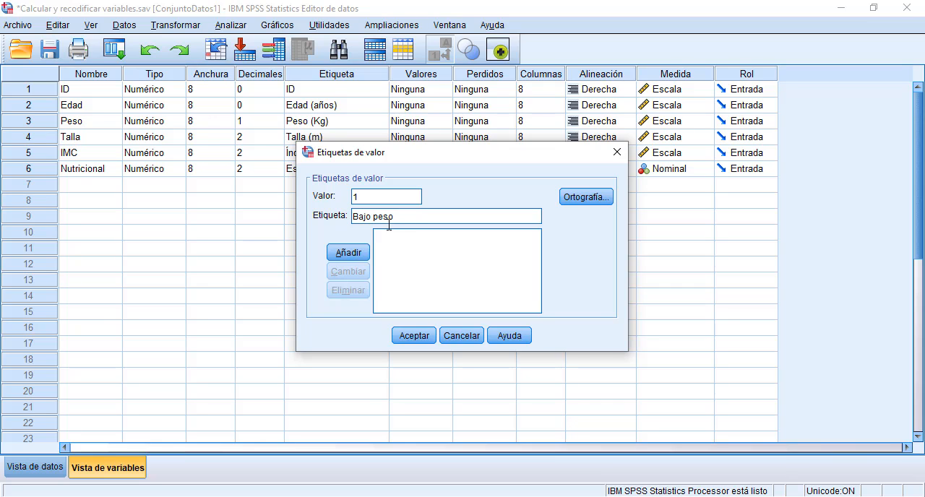
pyautogui.click(347, 251)
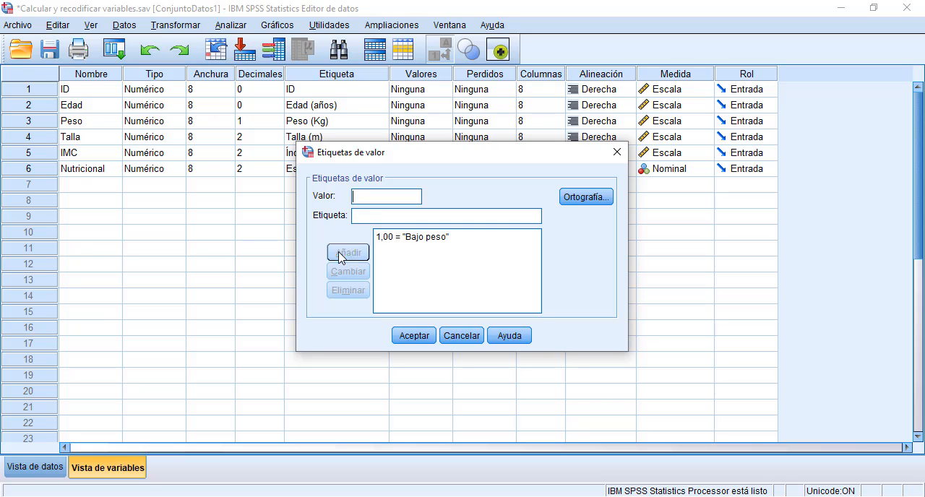
# Step: Add the value labels "Normal" for 2 and "Sobrepeso" for 3
pyautogui.write('2')
pyautogui.write('Normal')
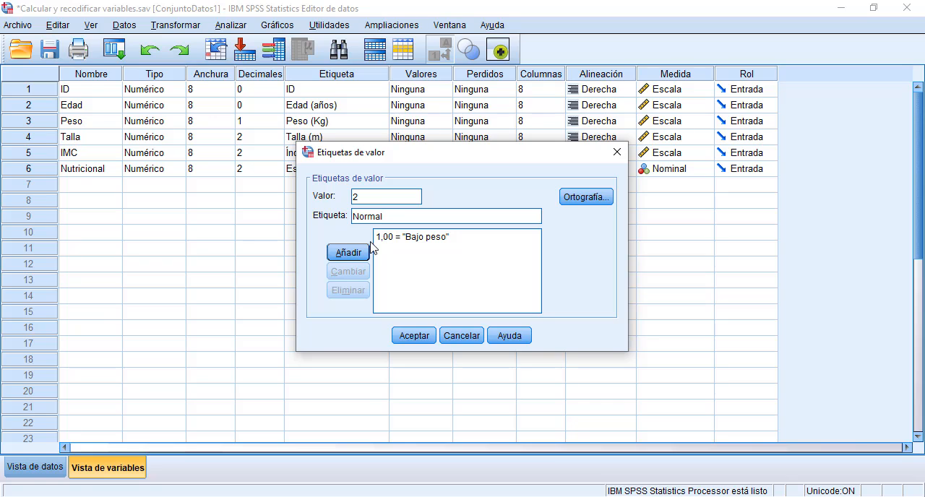
pyautogui.click(356, 258)
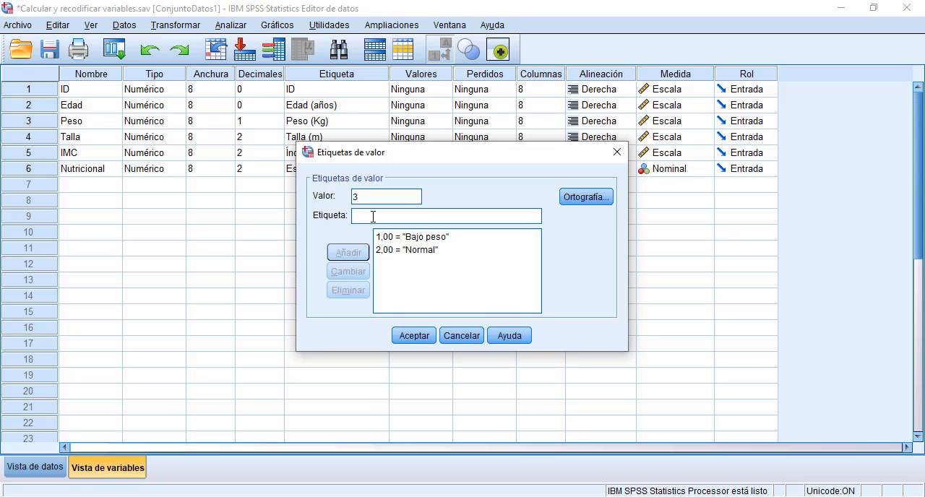
pyautogui.write('O')
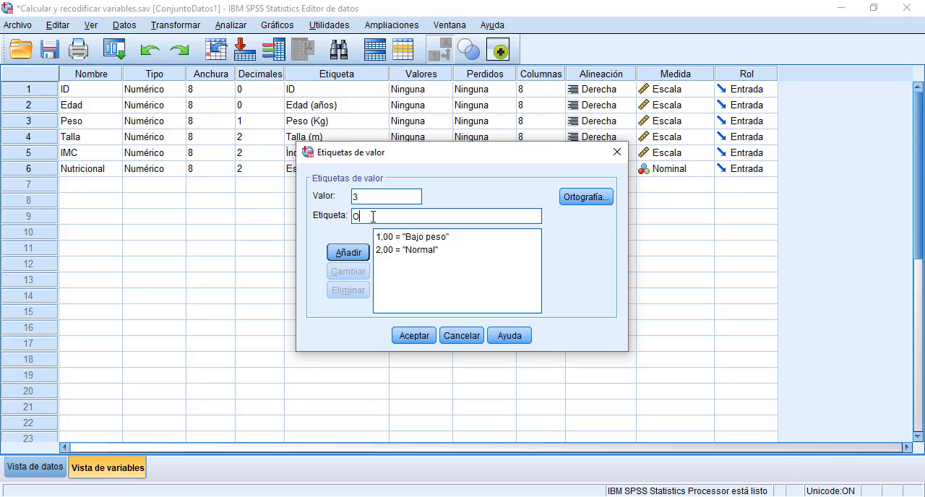
pyautogui.press('BackSpace')
pyautogui.write('Sobrepeso')
pyautogui.click(349, 252)
# Step: Add the value labels "Obesidad" for 4 and "Obesidad mórbida" for 5, and accept the label set
pyautogui.write('4')
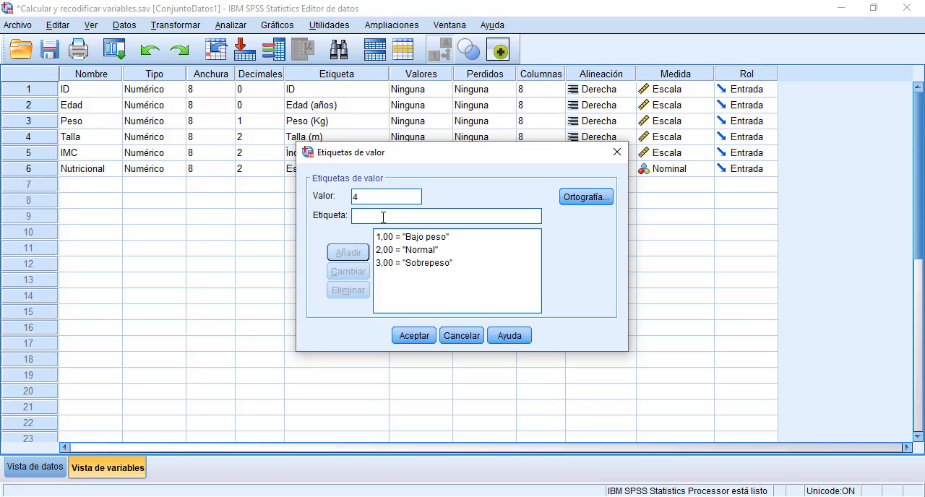
pyautogui.write('Obesidad')
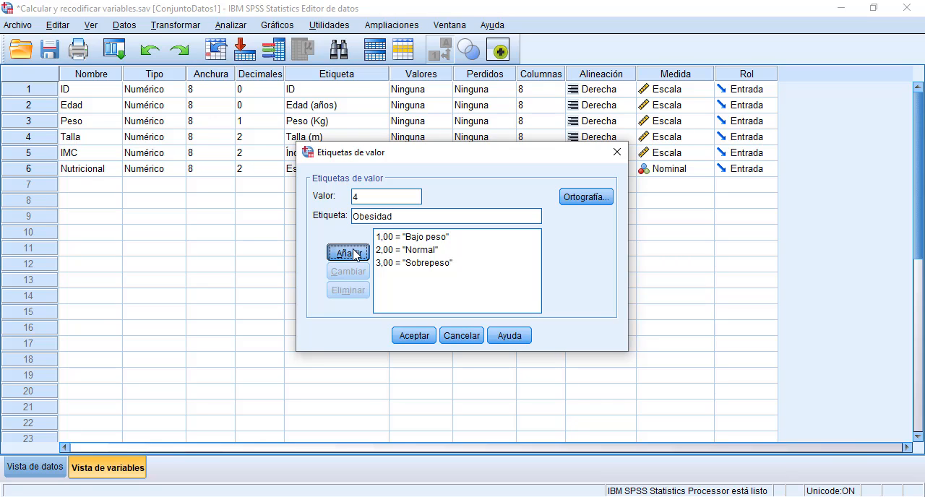
pyautogui.click(359, 250)
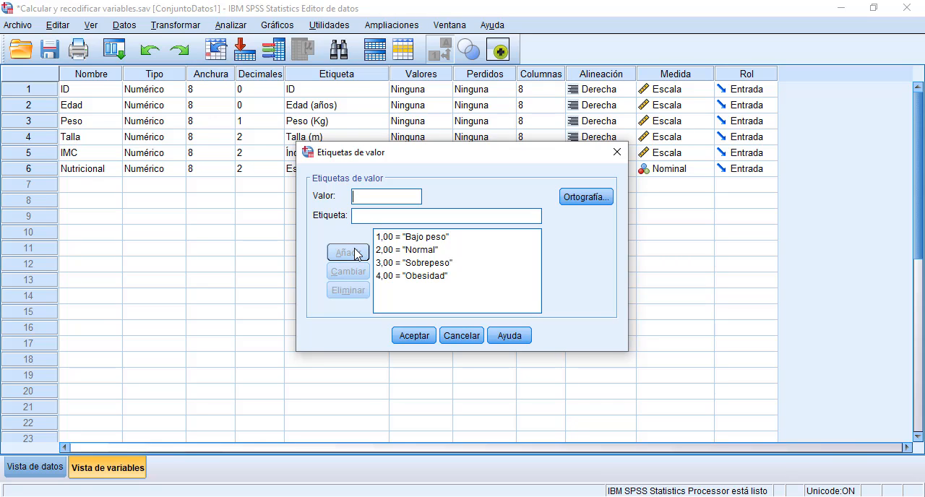
pyautogui.write('5')
pyautogui.click(388, 214)
pyautogui.write('Obesidad mórbida')
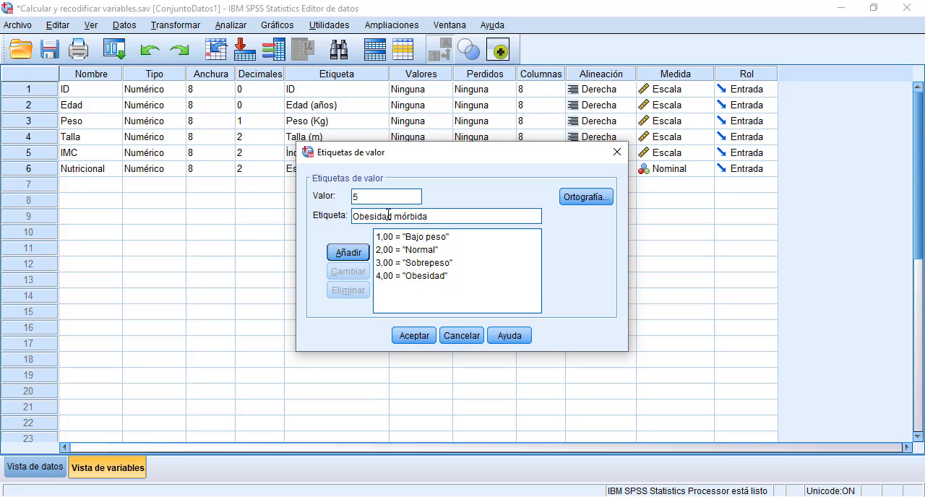
pyautogui.click(348, 252)
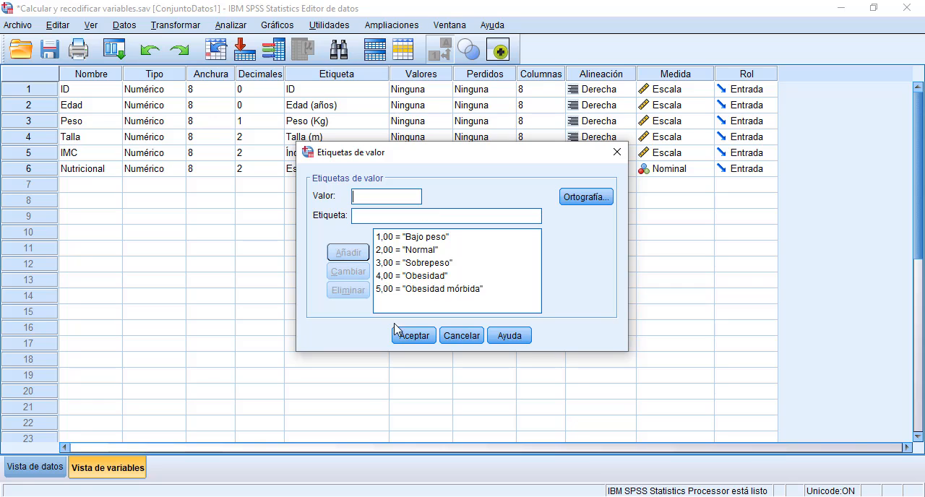
pyautogui.click(407, 336)
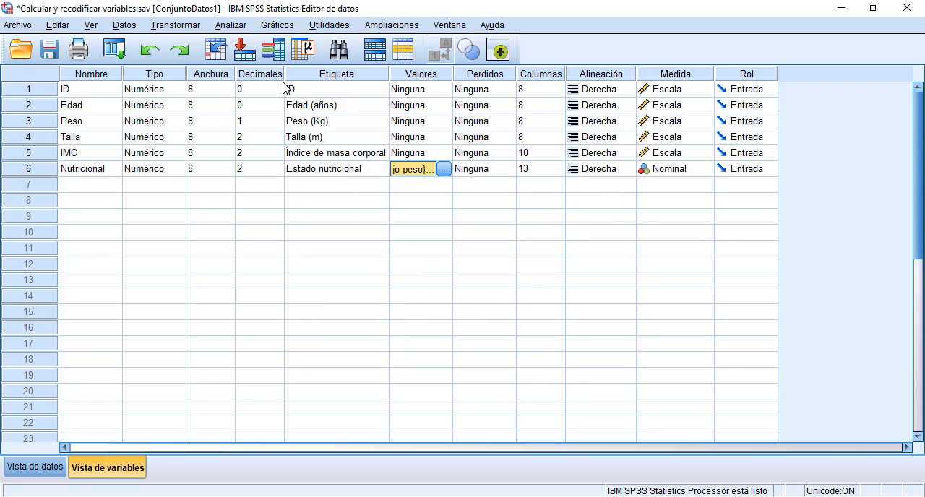
# Step: Set the number of decimals of the Nutricional variable to 0
pyautogui.click(262, 76)
pyautogui.click(262, 171)
pyautogui.click(278, 173)
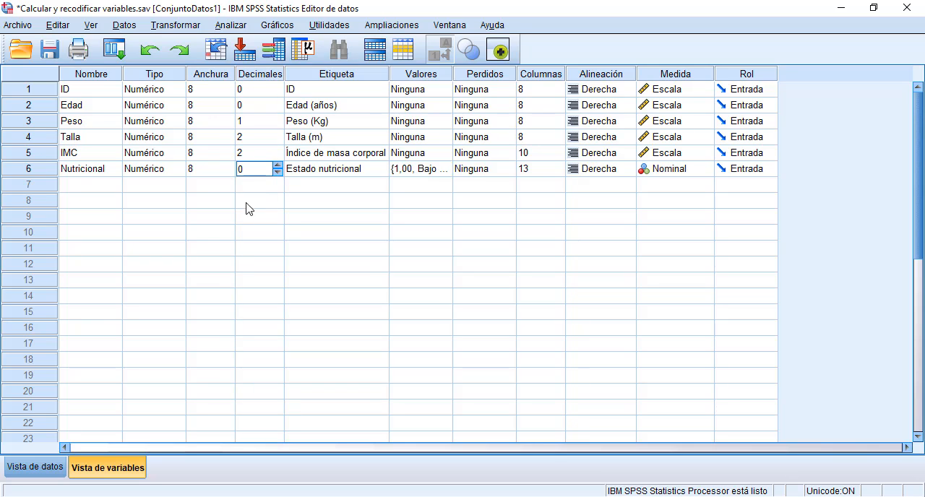
# Step: Show the data cases and compare the Nutricional labels with the IMC values
pyautogui.click(37, 474)
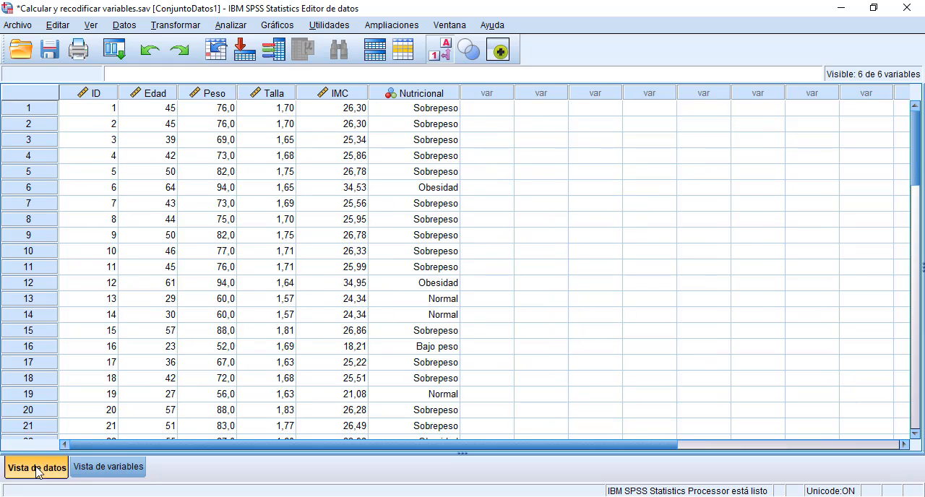
pyautogui.click(438, 97)
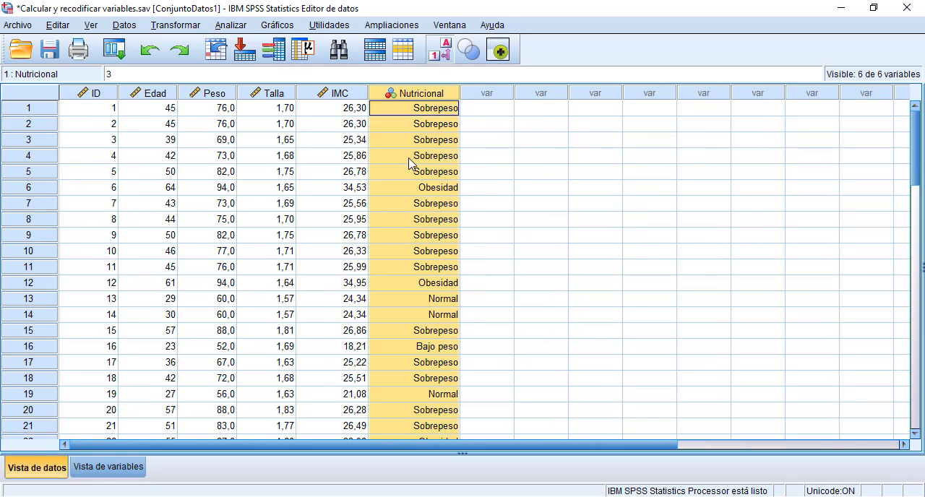
pyautogui.click(352, 95)
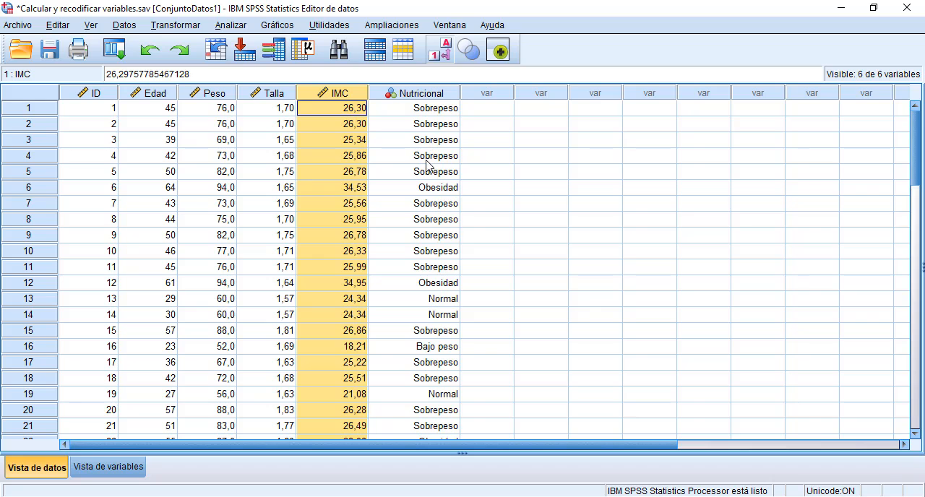
pyautogui.scroll(-2, 426, 165)
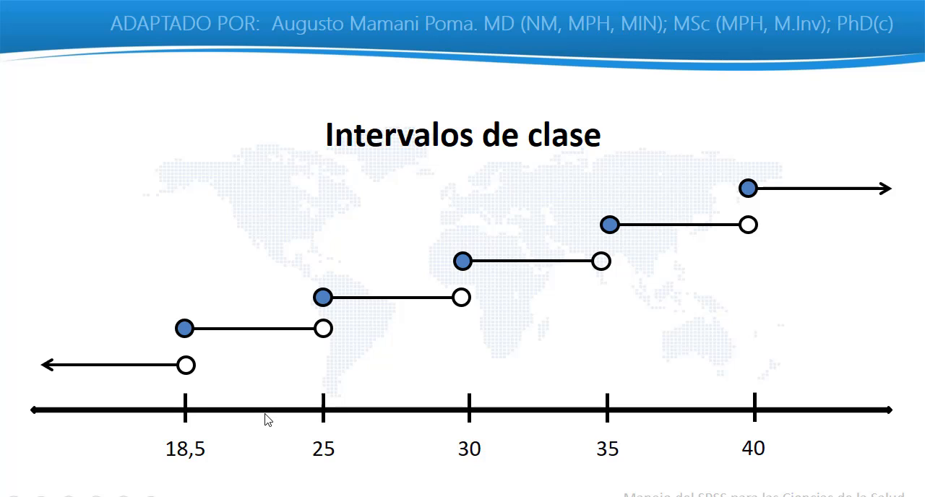
pyautogui.press('Left')
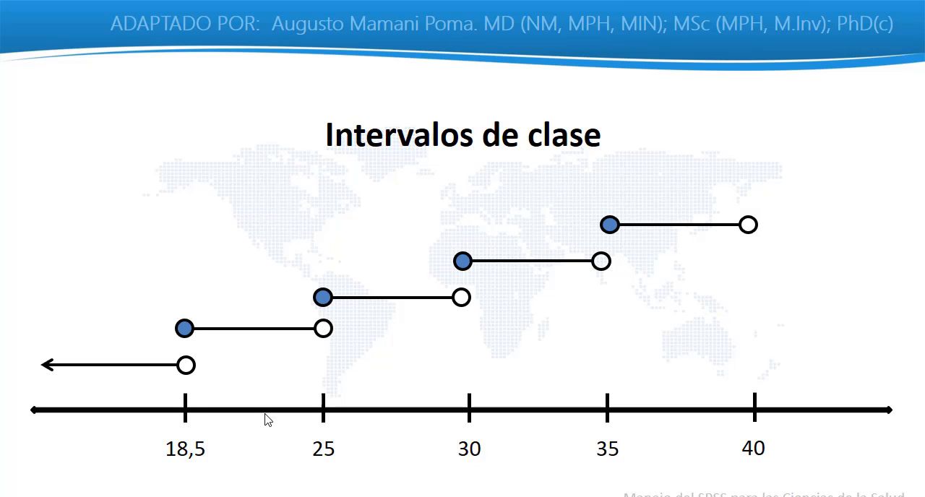
pyautogui.press('Right')
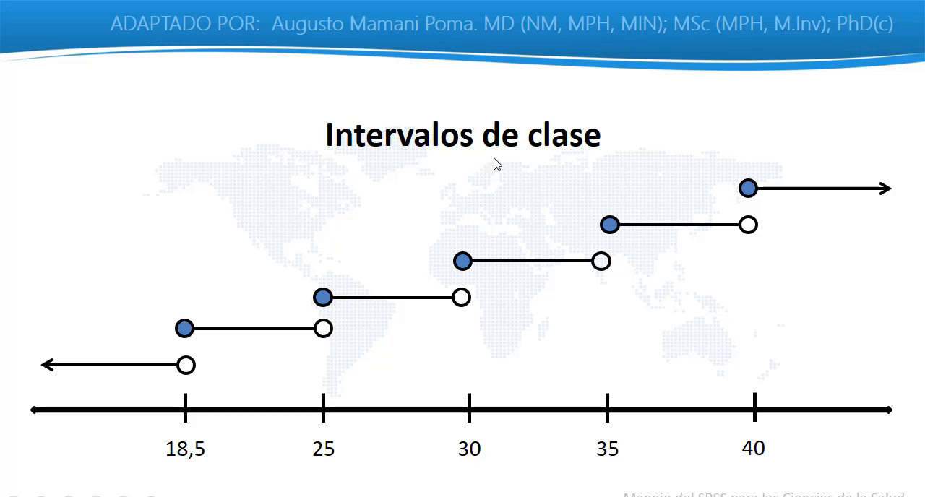